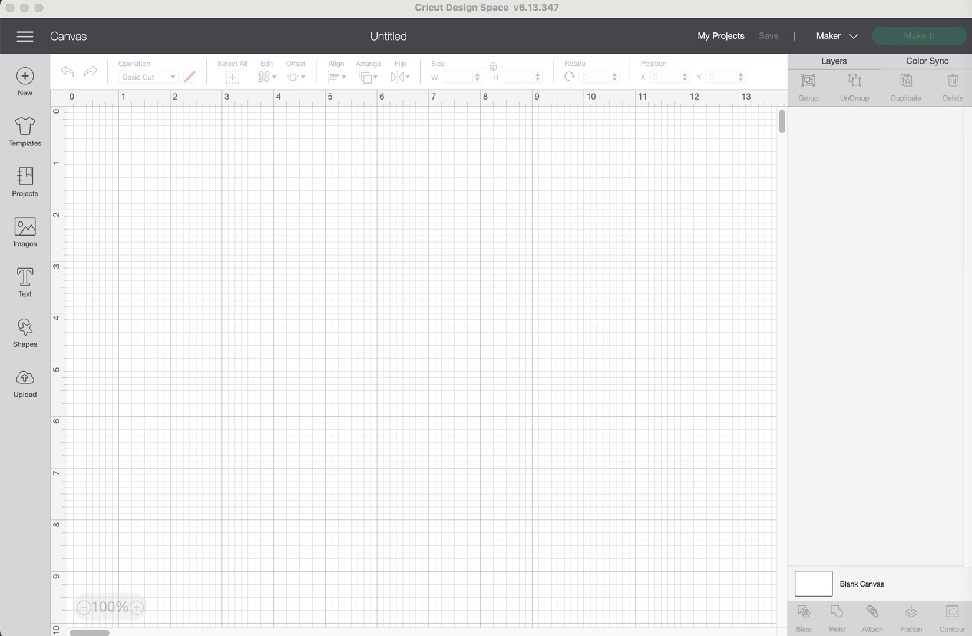
# Step: Add the uploaded "i only have a kitchen because it came with the house." image to the canvas
pyautogui.click(27, 384)
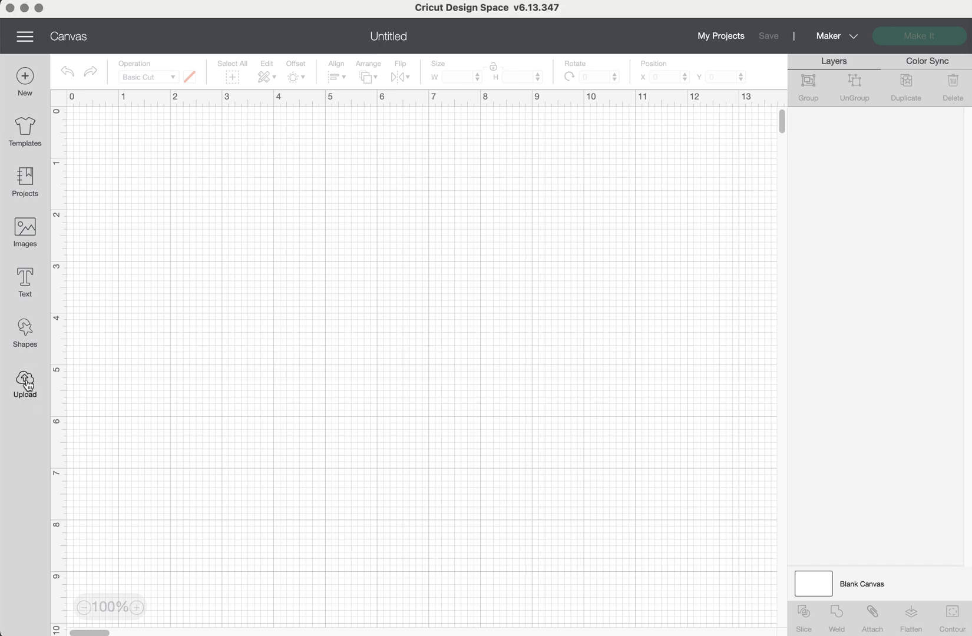
pyautogui.click(27, 384)
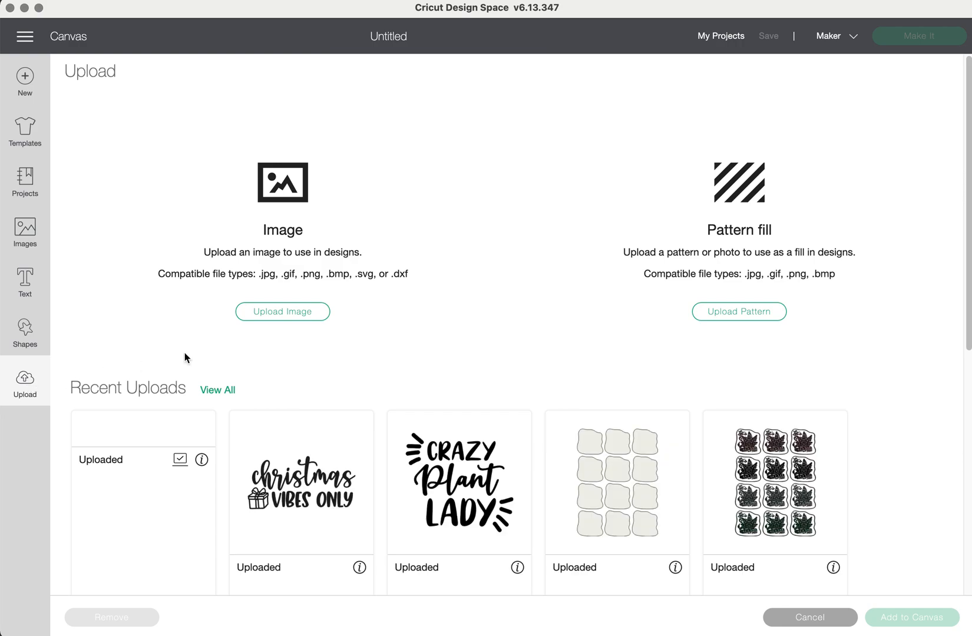
pyautogui.click(165, 454)
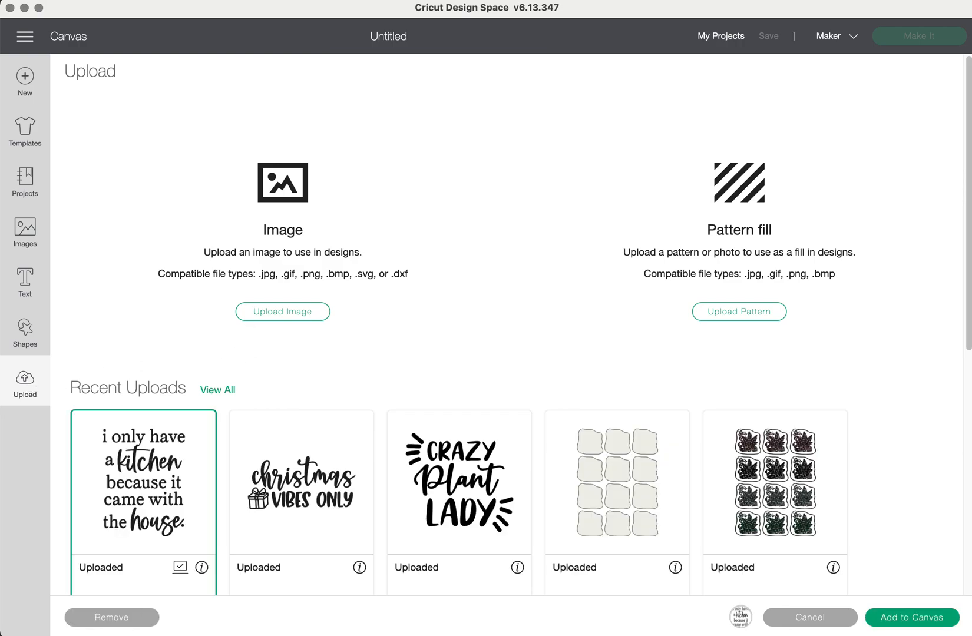
pyautogui.click(912, 616)
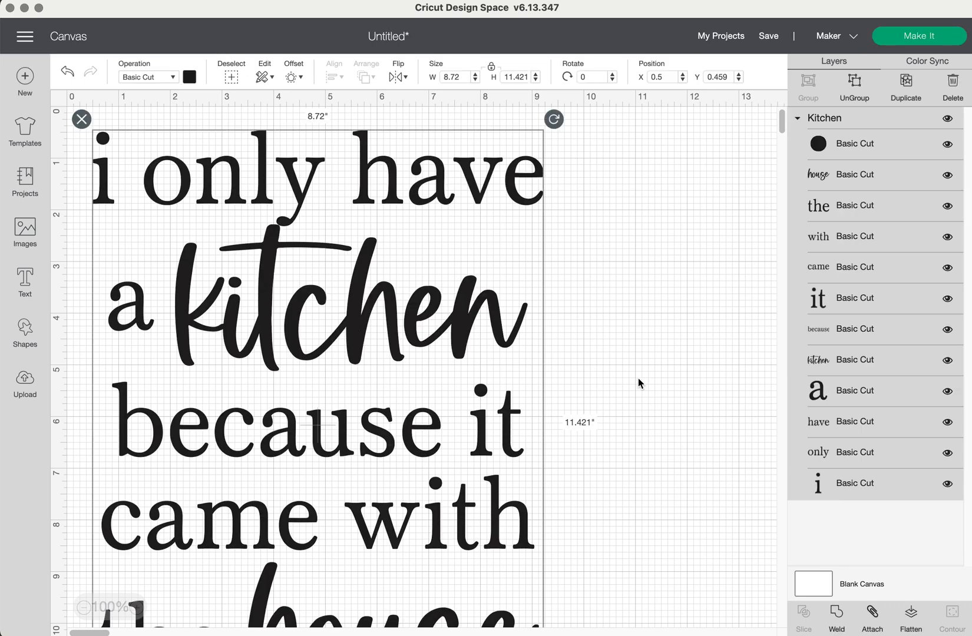
# Step: Set the kitchen quote design's width to 5 inches with its proportions locked
pyautogui.scroll(-5, 573, 535)
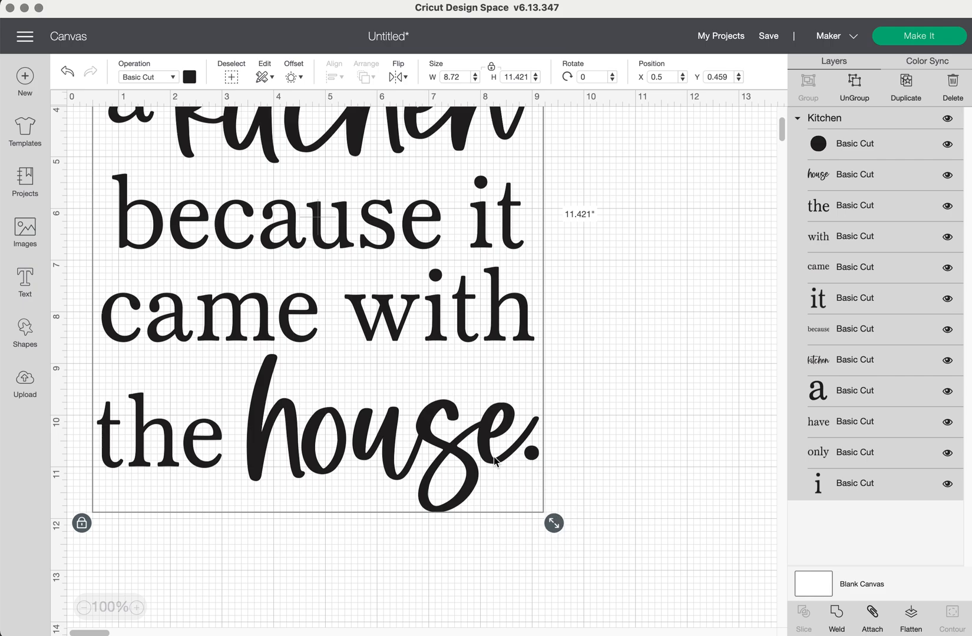
pyautogui.scroll(5, 525, 469)
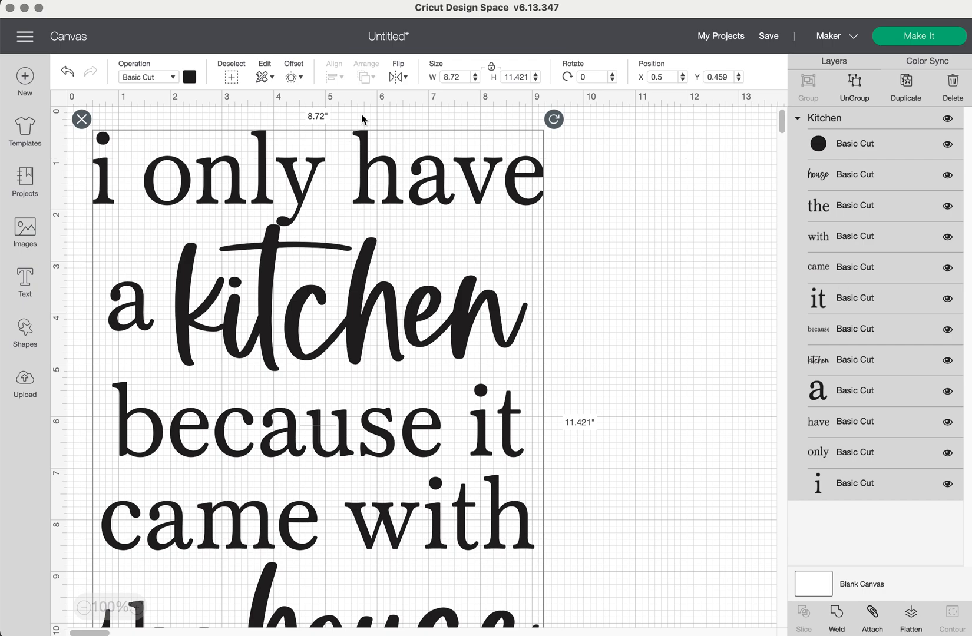
pyautogui.doubleClick(450, 77)
pyautogui.write('5')
pyautogui.press('Tab')
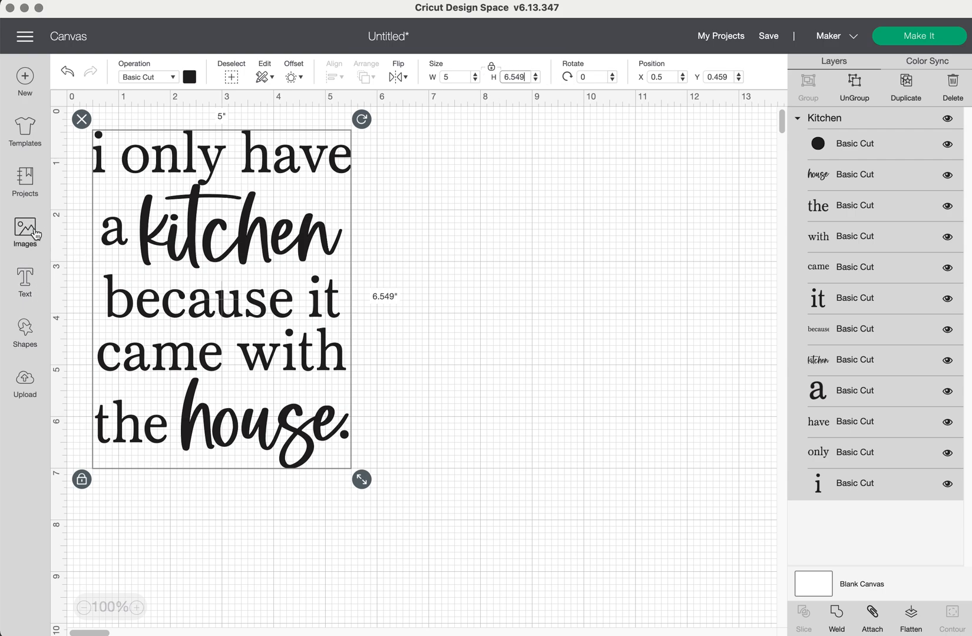
# Step: Insert a square, place it beside the kitchen quote, and enlarge it to about 6.5 inches
pyautogui.click(26, 336)
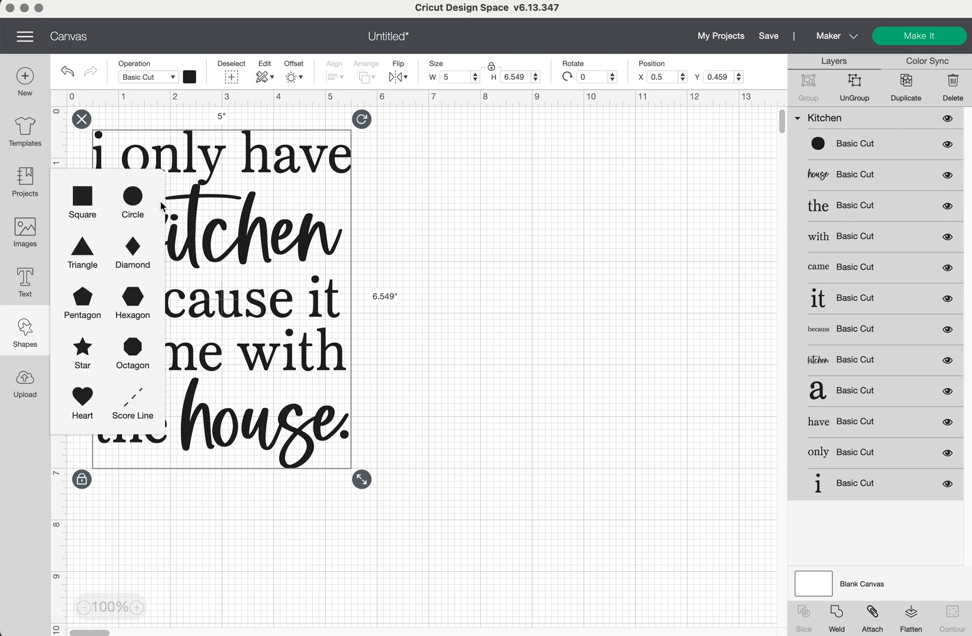
pyautogui.click(86, 202)
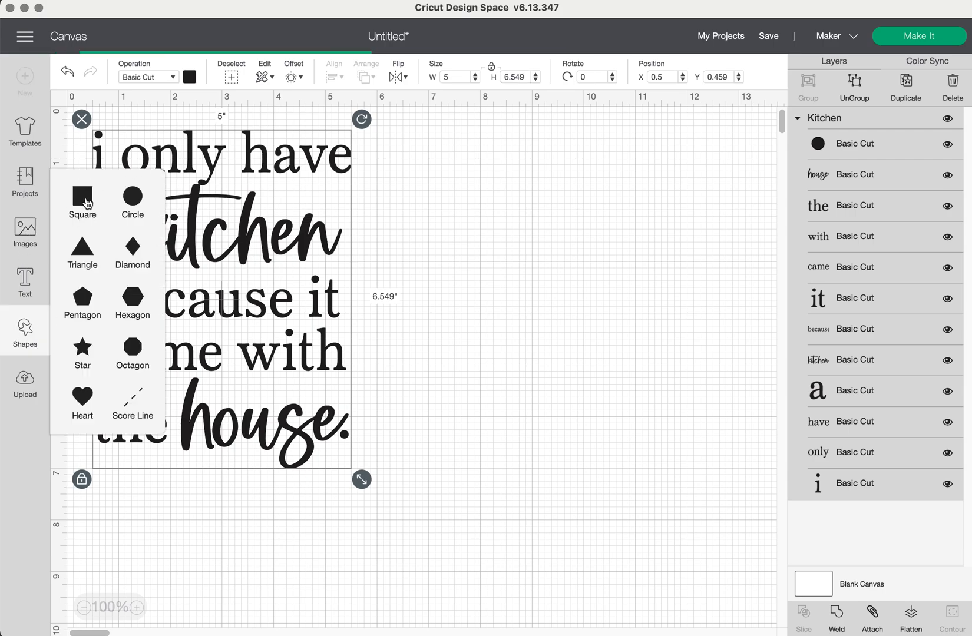
pyautogui.click(187, 213)
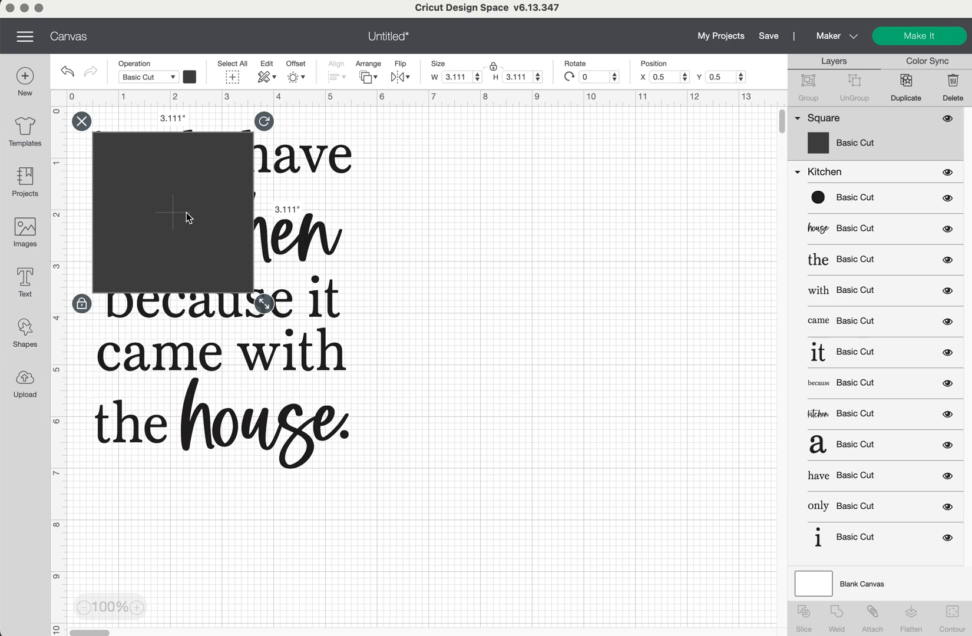
pyautogui.moveTo(173, 215); pyautogui.dragTo(472, 219)
pyautogui.moveTo(564, 306); pyautogui.dragTo(679, 477)
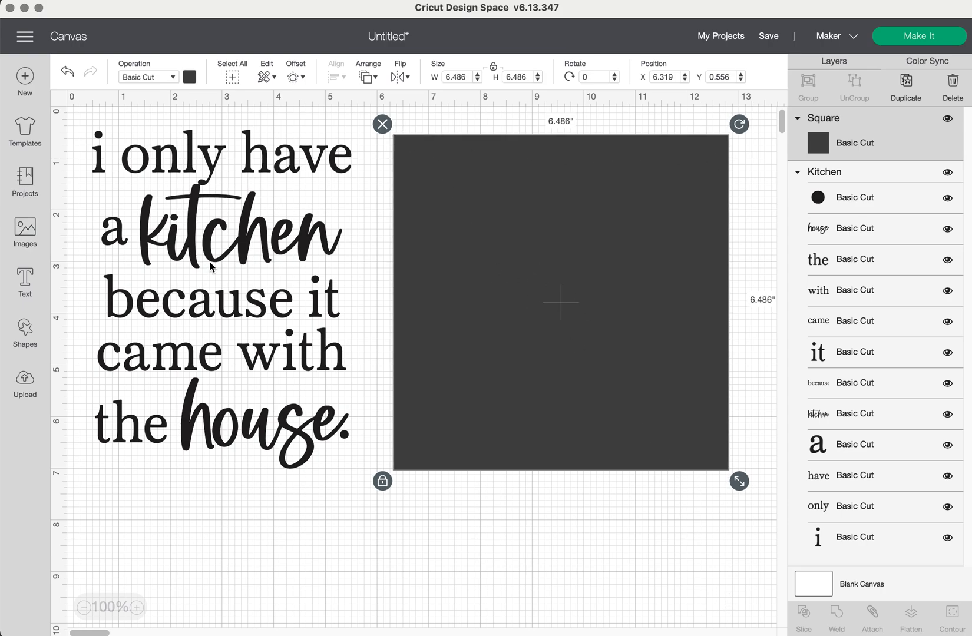
# Step: Unlock the square's proportions and set its size to 5.5 inches wide by 6.75 inches high
pyautogui.click(382, 481)
pyautogui.moveTo(464, 75); pyautogui.dragTo(443, 71)
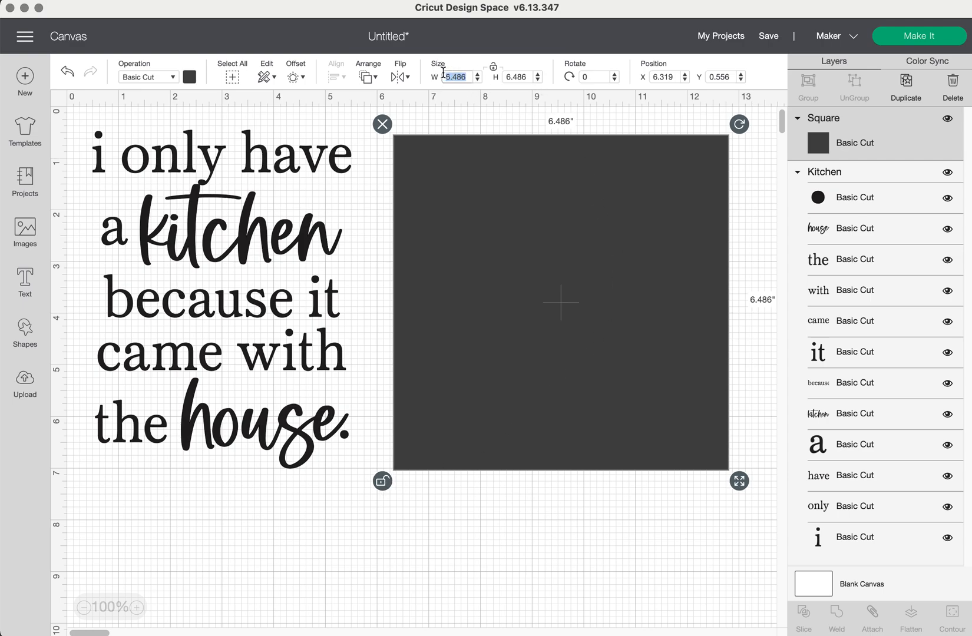
pyautogui.write('5.5')
pyautogui.press('Tab')
pyautogui.write('6.7')
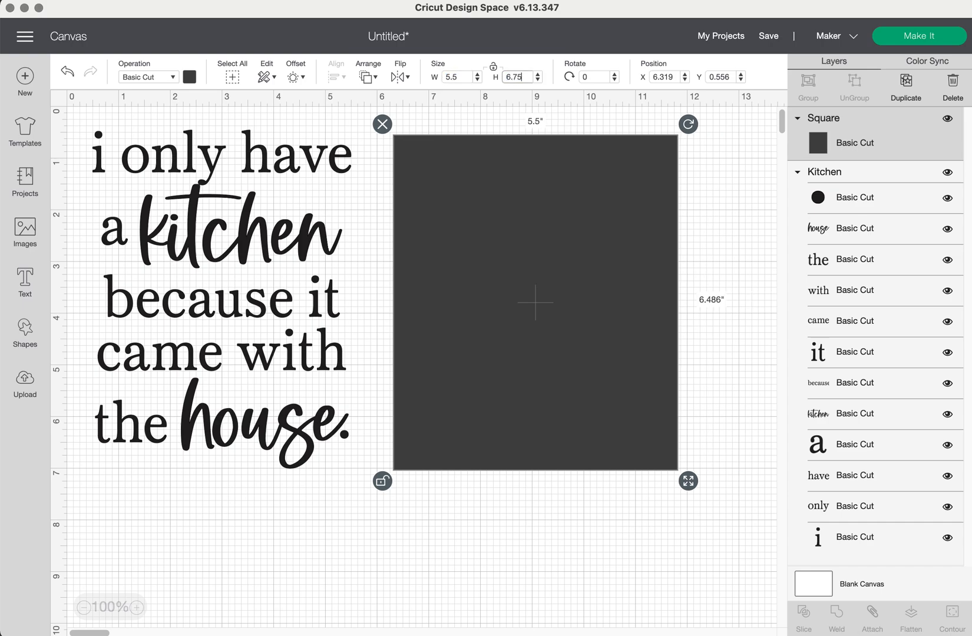
pyautogui.press('Tab')
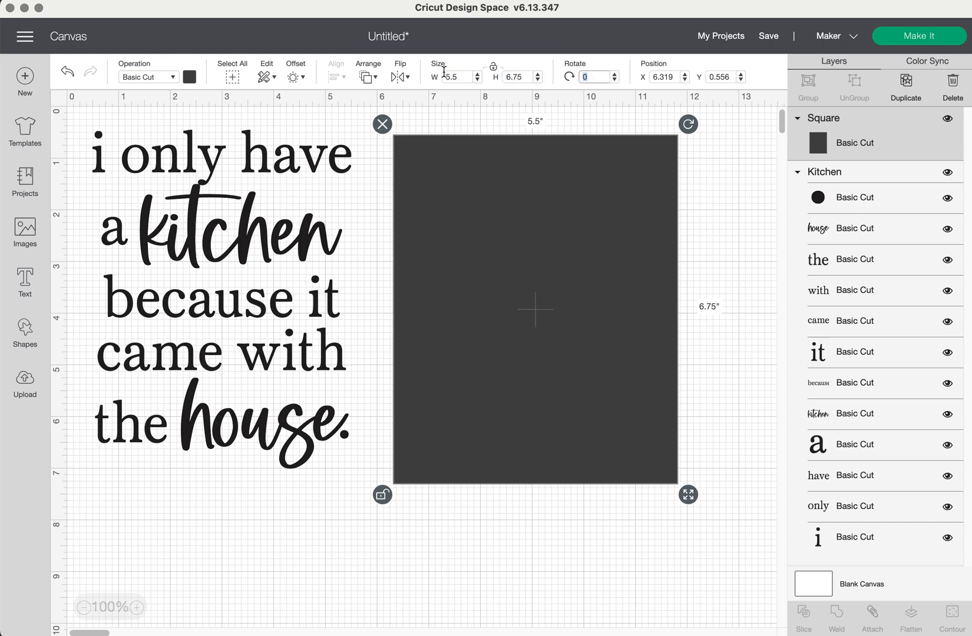
# Step: Select the kitchen quote together with the rectangle and align them by their centers
pyautogui.click(363, 285)
pyautogui.click(527, 291)
pyautogui.moveTo(90, 121); pyautogui.dragTo(776, 526)
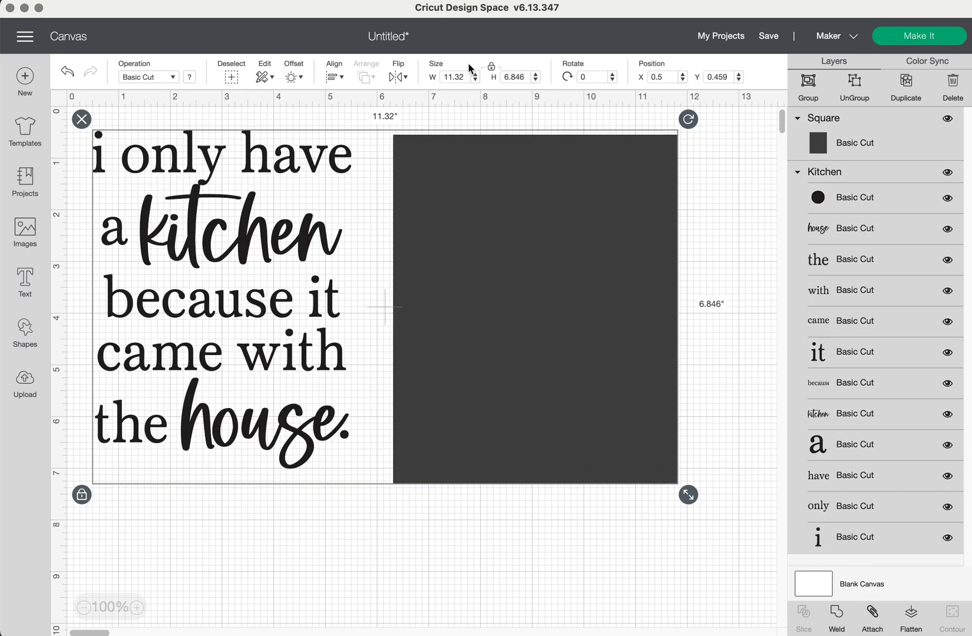
pyautogui.click(336, 78)
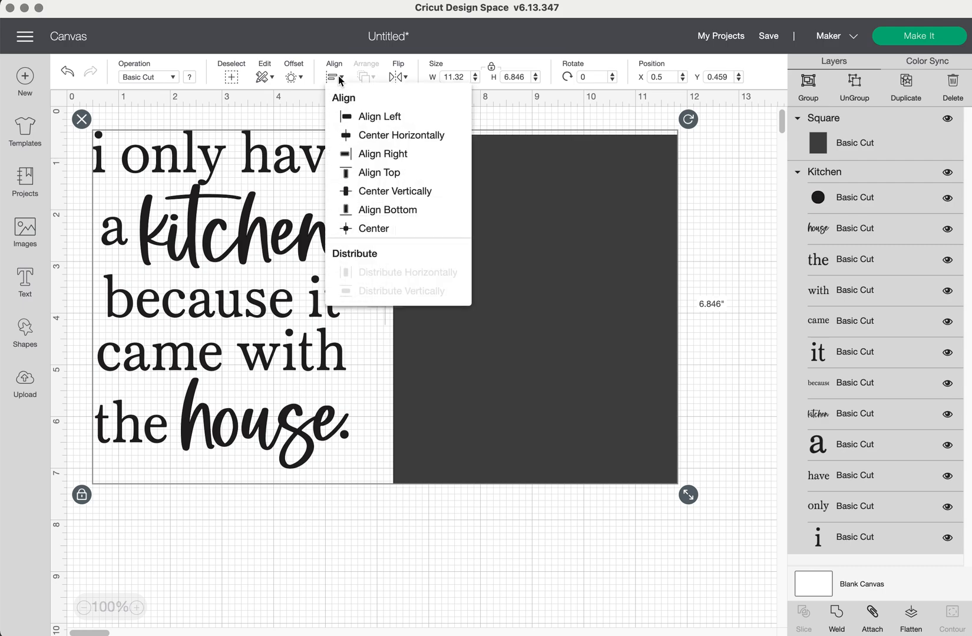
pyautogui.click(377, 229)
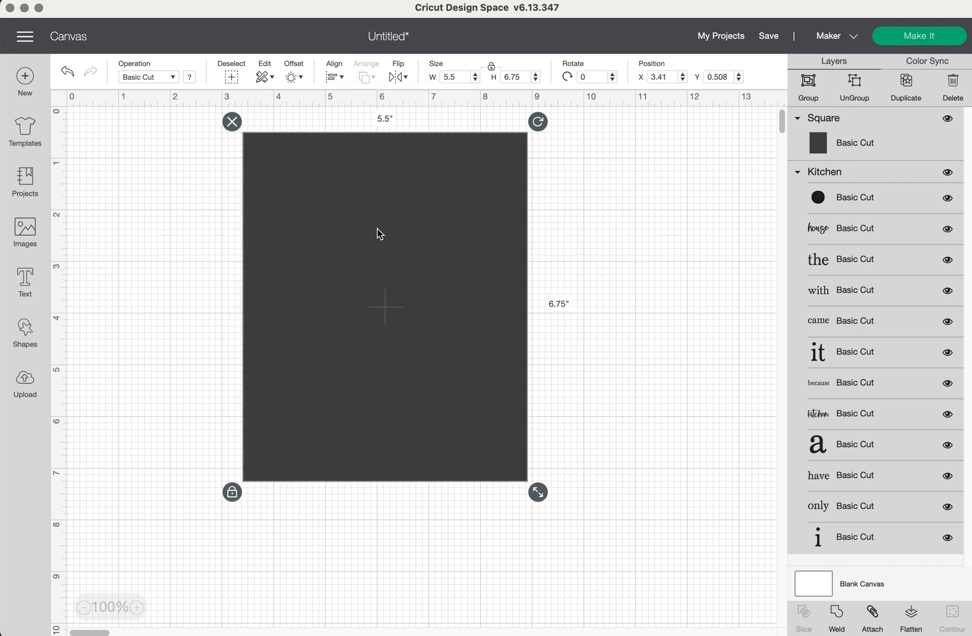
pyautogui.click(636, 238)
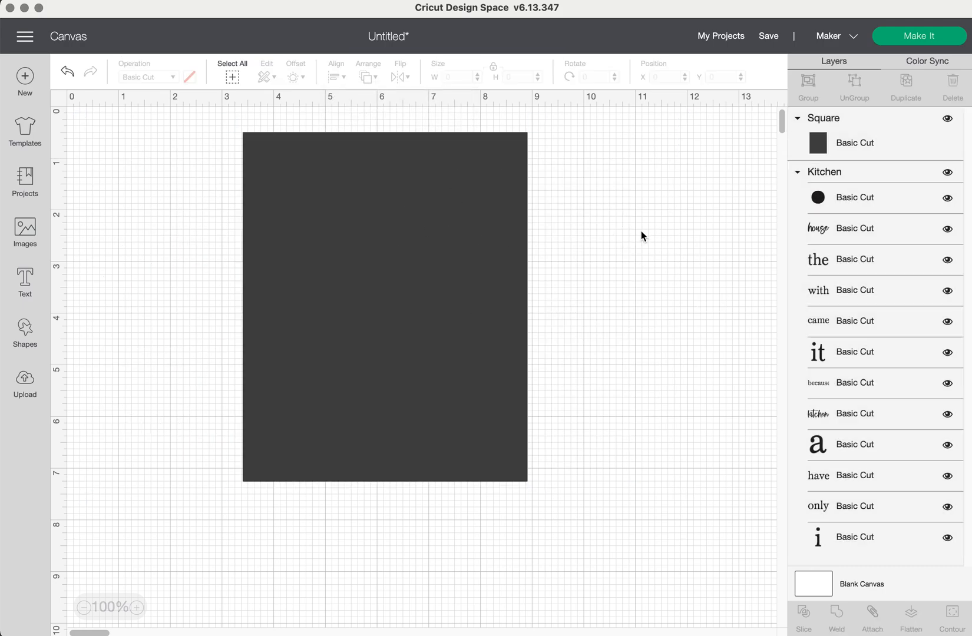
# Step: Move the square layer below the Kitchen layers and attach the quote and the rectangle to each other
pyautogui.moveTo(845, 130); pyautogui.dragTo(861, 558)
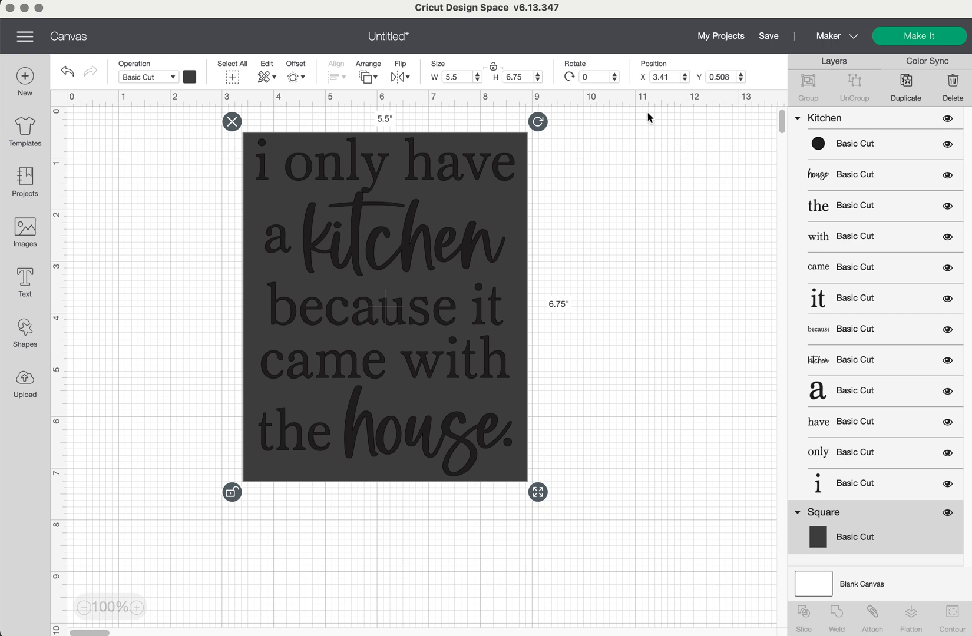
pyautogui.click(136, 144)
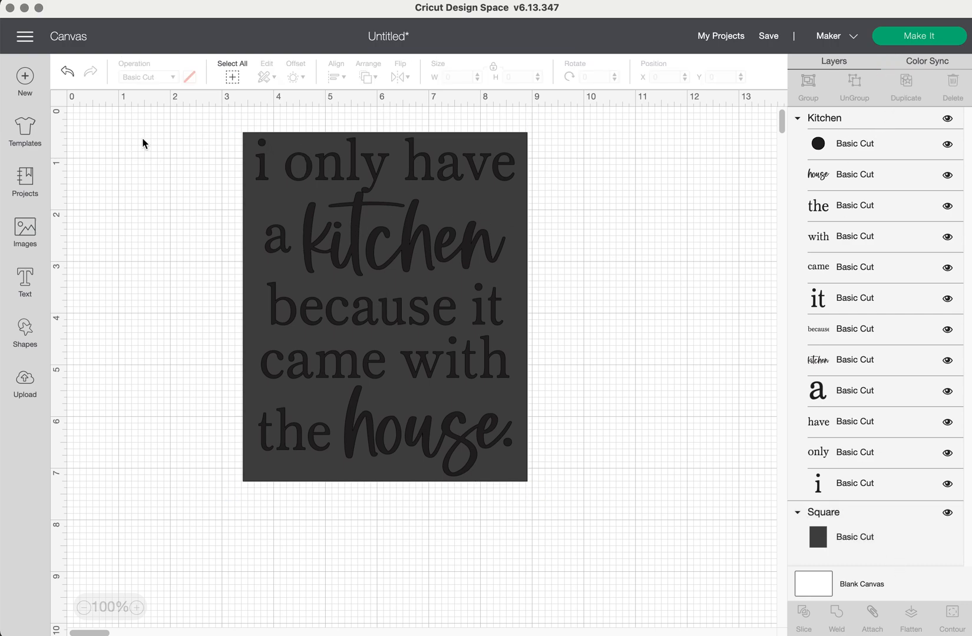
pyautogui.moveTo(200, 124); pyautogui.dragTo(629, 540)
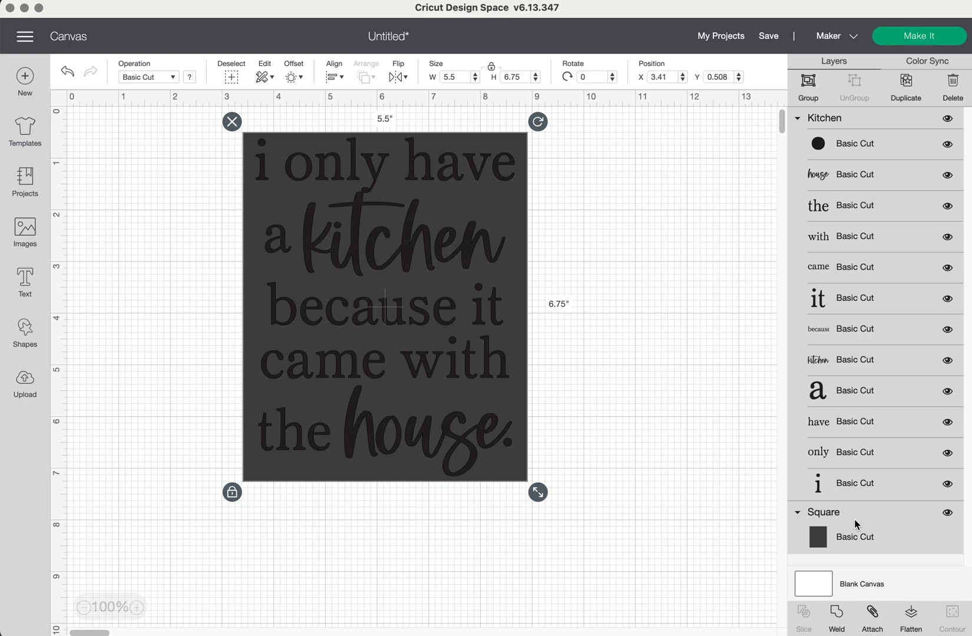
pyautogui.click(871, 615)
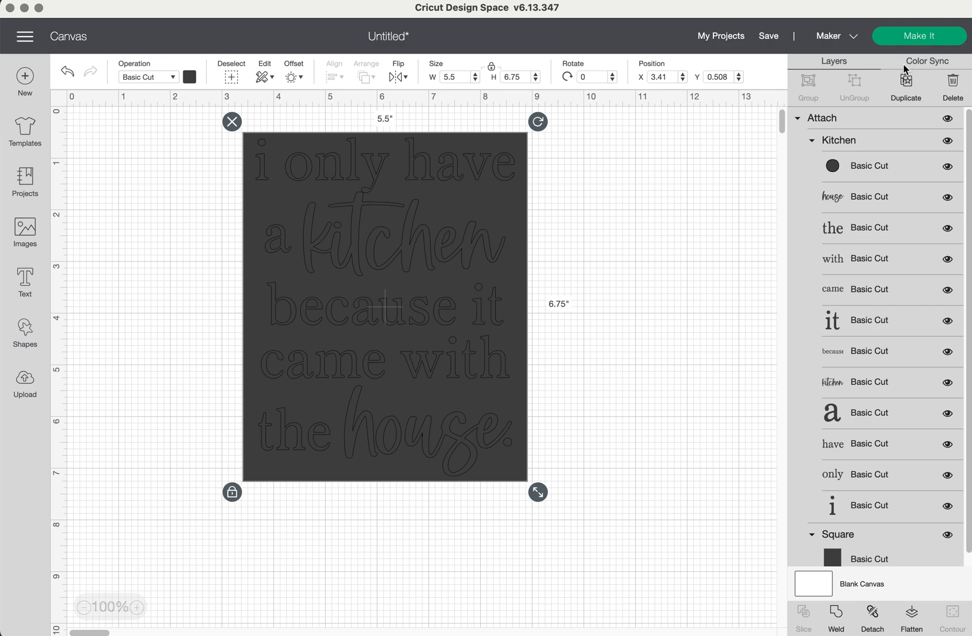
# Step: Send the attached design to the cutting mat preview and try repositioning it on the mat
pyautogui.click(922, 38)
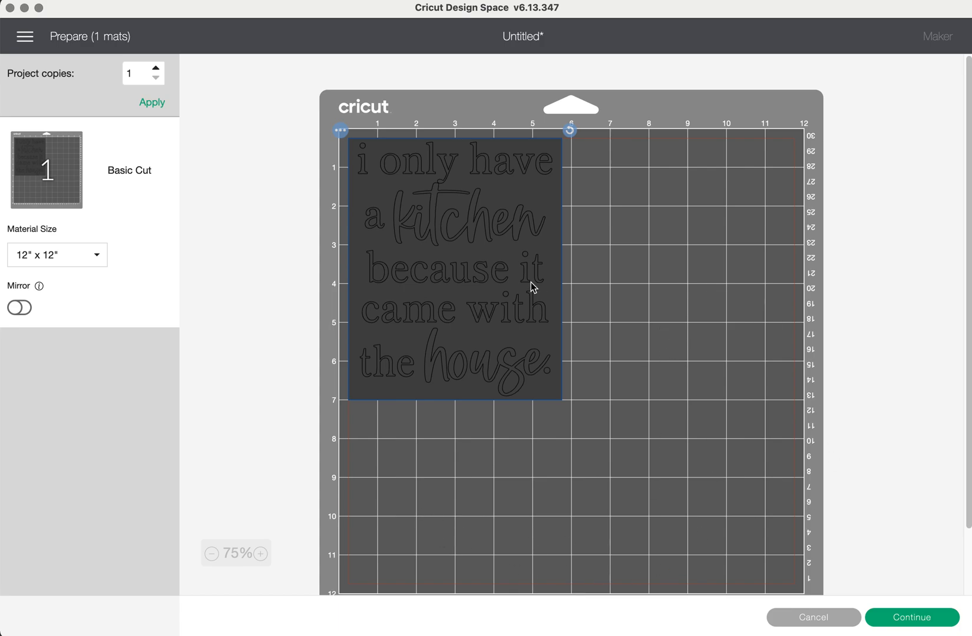
pyautogui.moveTo(473, 250)
pyautogui.mouseDown()
pyautogui.moveTo(703, 250)
pyautogui.moveTo(473, 246)
pyautogui.mouseUp()
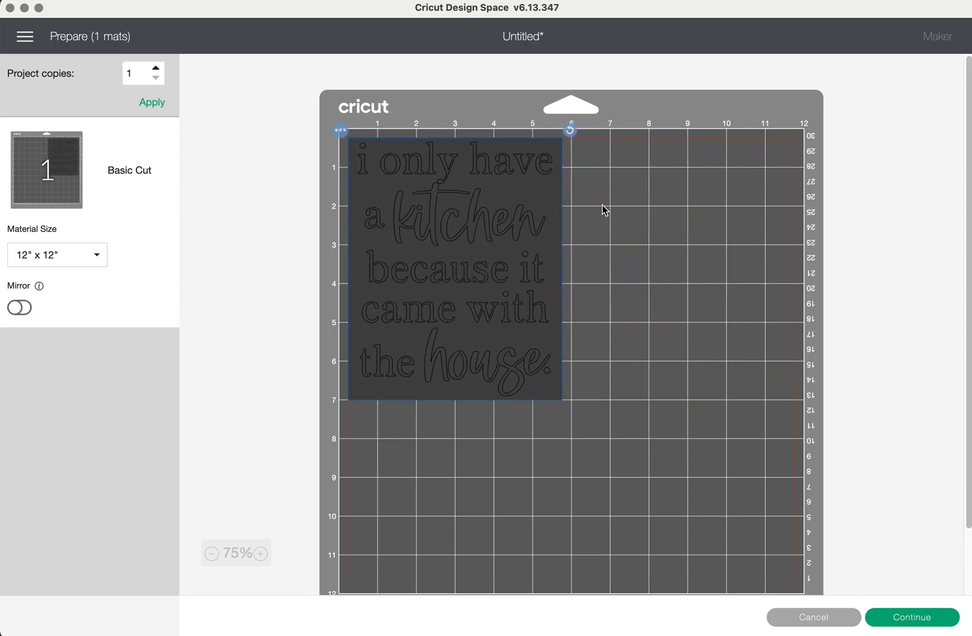